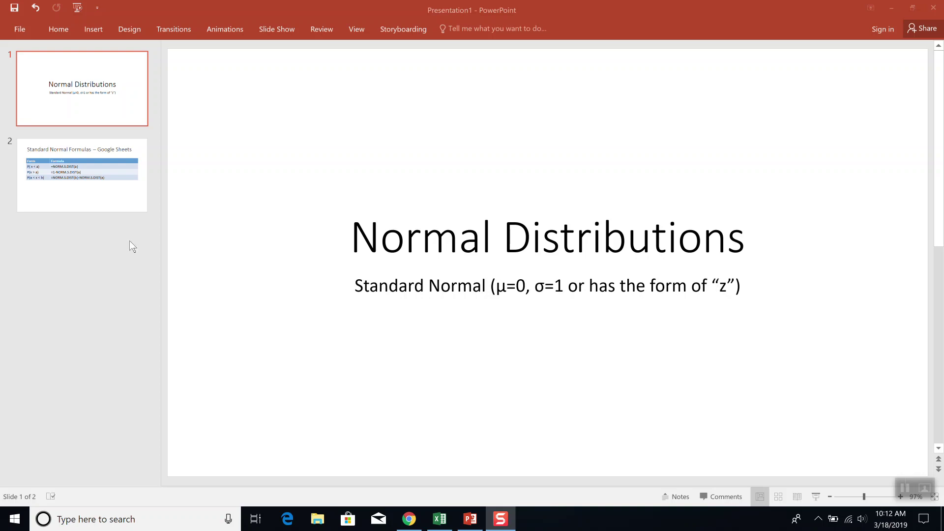
- Show slide 2, 'Standard Normal Formulas – Google Sheets', with its NORM.S.DIST formula table
left_click(75, 194)
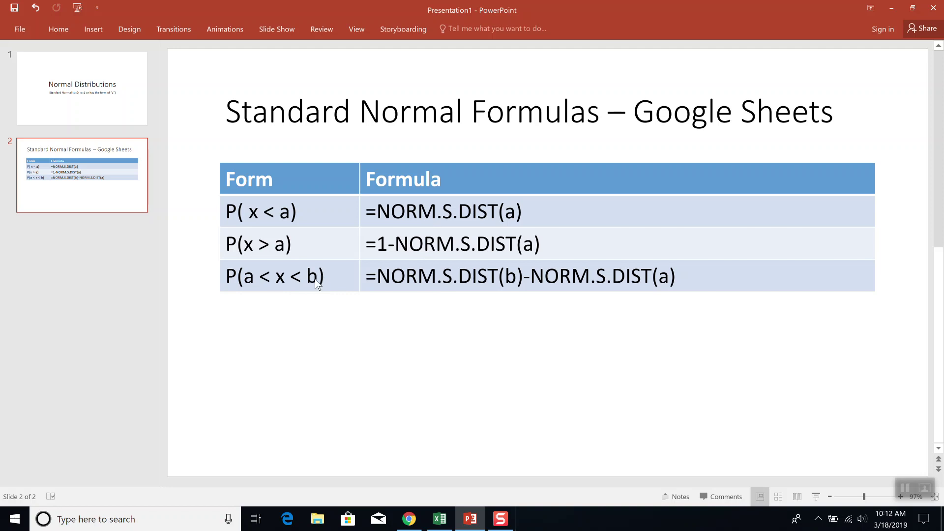
- Enter the label 'P(z < 1.3)' in cell A1 of the spreadsheet
key("alt+Tab")
key("alt+Tab")
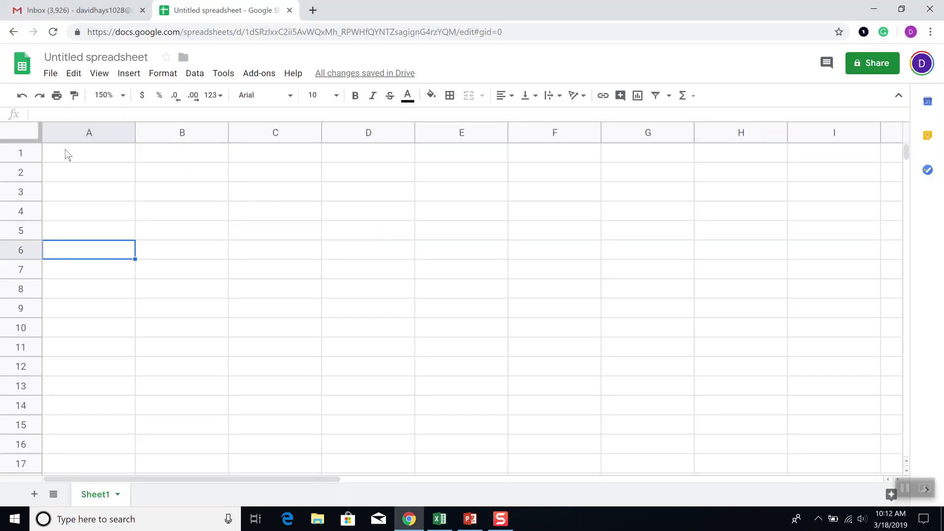
left_click(68, 155)
type("P(")
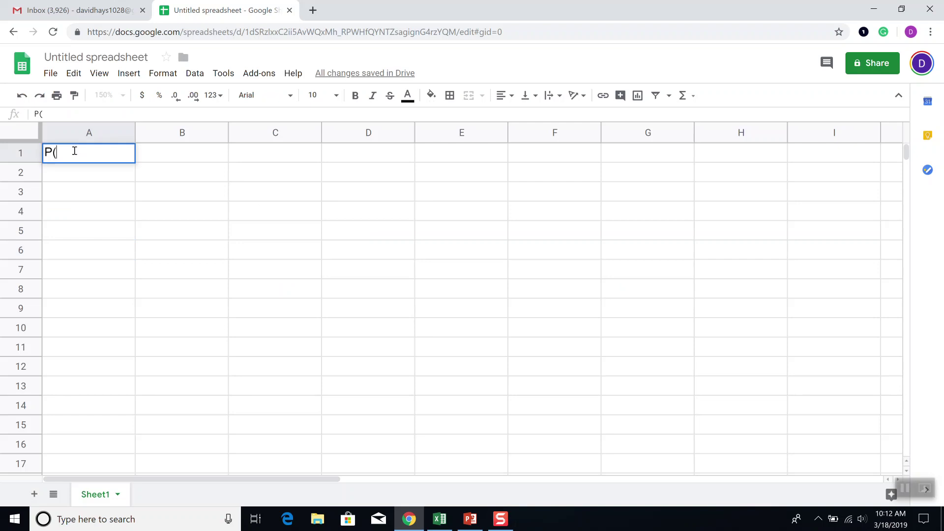
type("z < 1.3)")
key("Return")
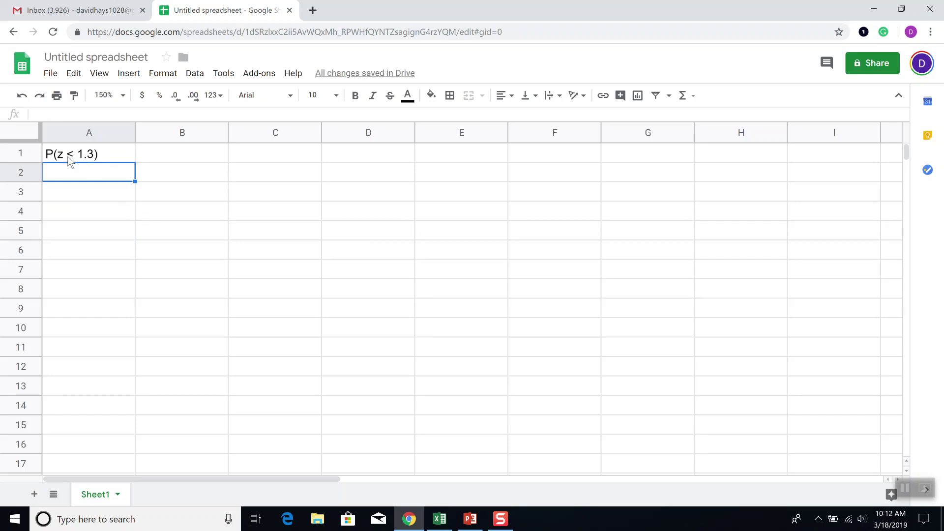
key("shift+F10")
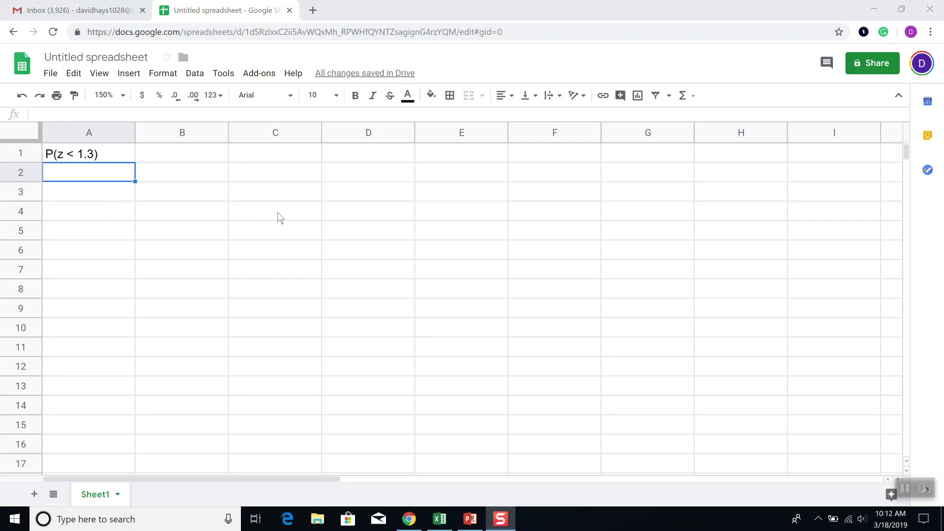
- Highlight the P( x < a) form and its =NORM.S.DIST(a) formula on the slide
key("alt+Tab")
key("alt+Tab")
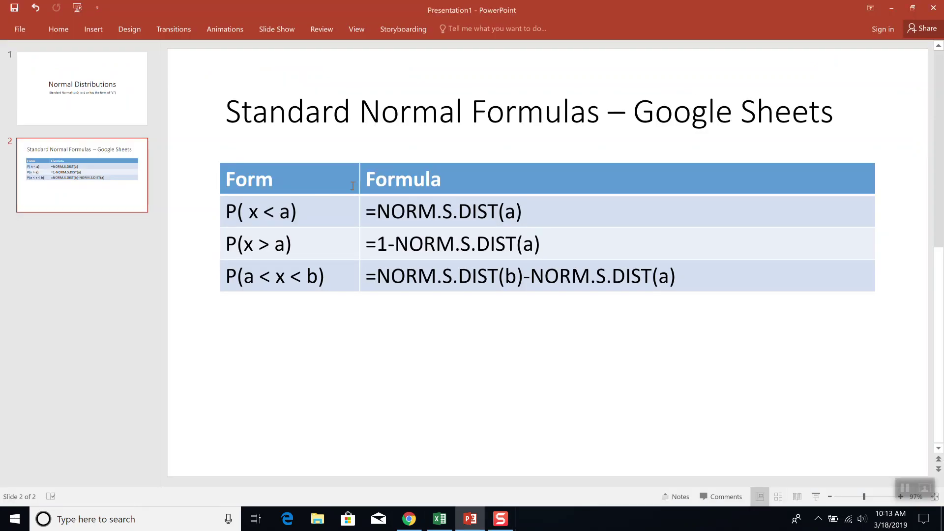
double_click(269, 211)
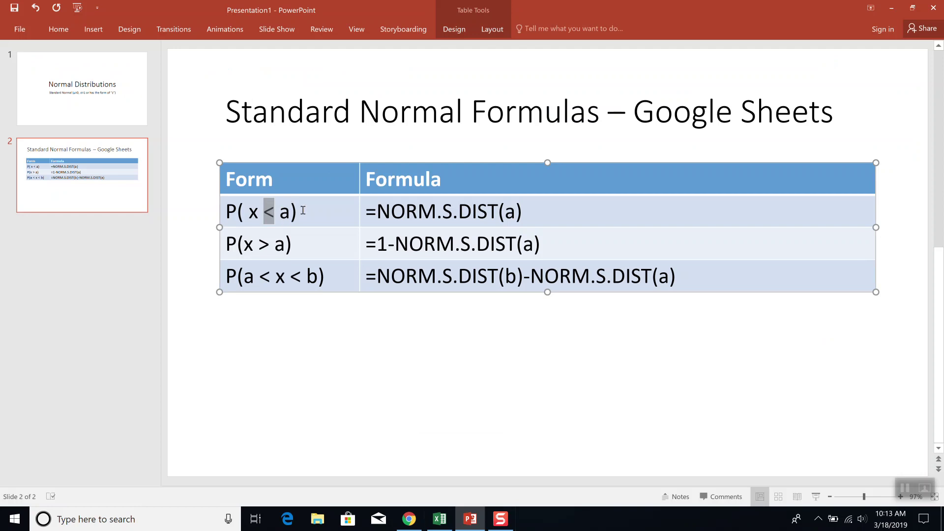
left_click_drag(311, 211, 225, 209)
left_click_drag(525, 212, 366, 211)
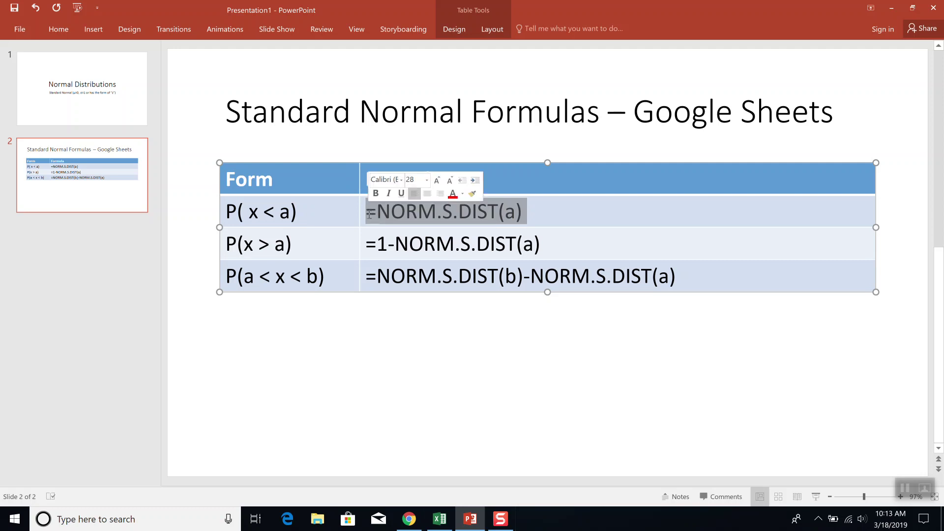
- Enter =NORM.S.DIST(1.3) in A2, giving 0.9031995154
key("alt+Tab")
key("alt+Tab")
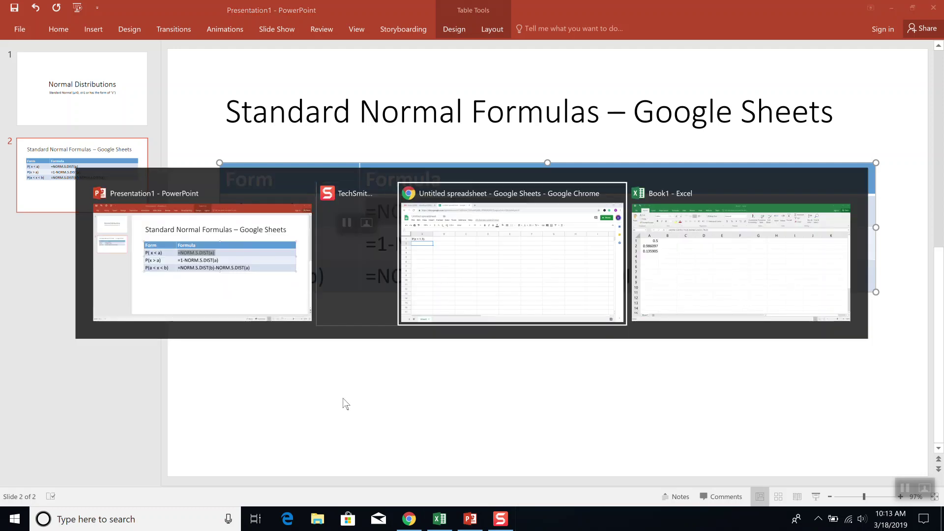
type("=NOMR>")
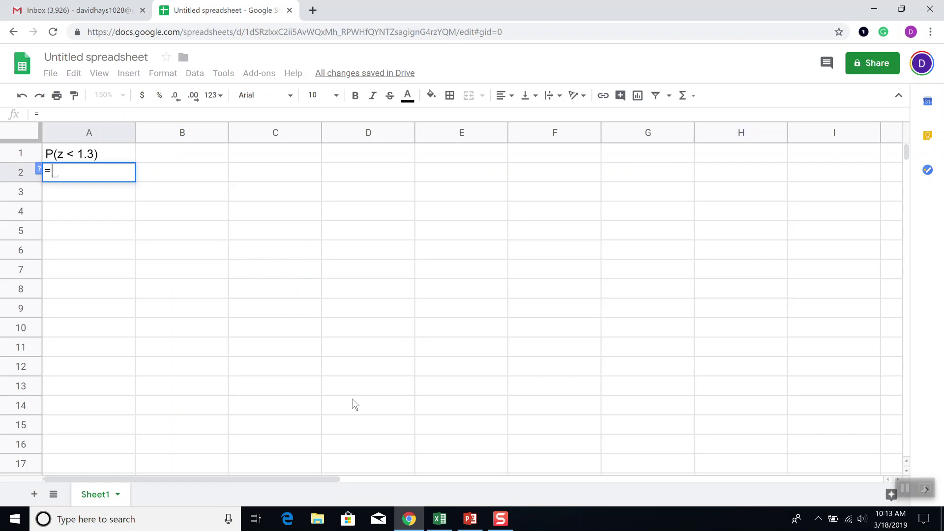
key("BackSpace")
key("BackSpace")
key("BackSpace")
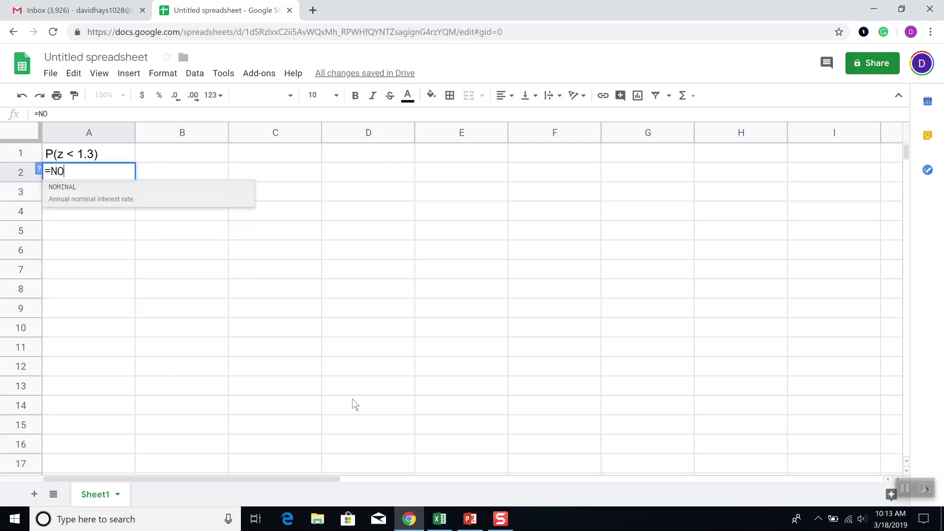
type("RM.S.D")
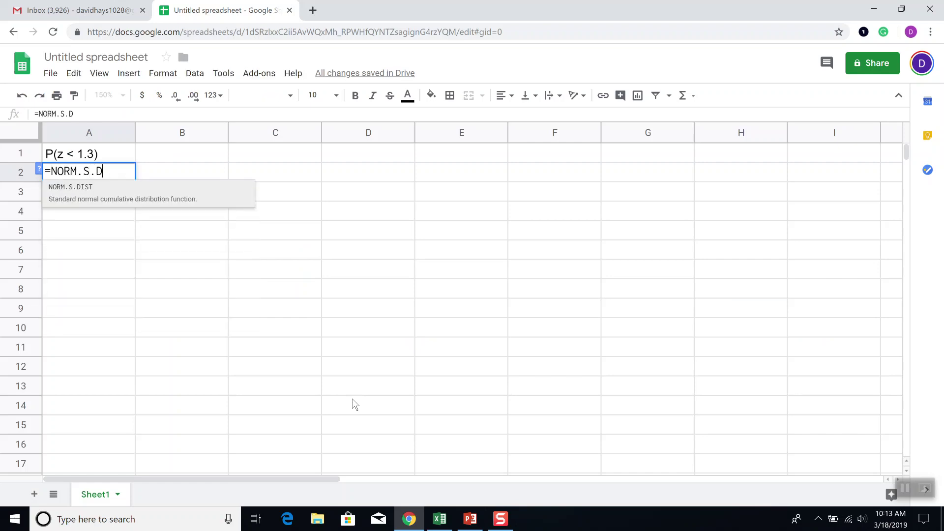
type("IST(1.3)")
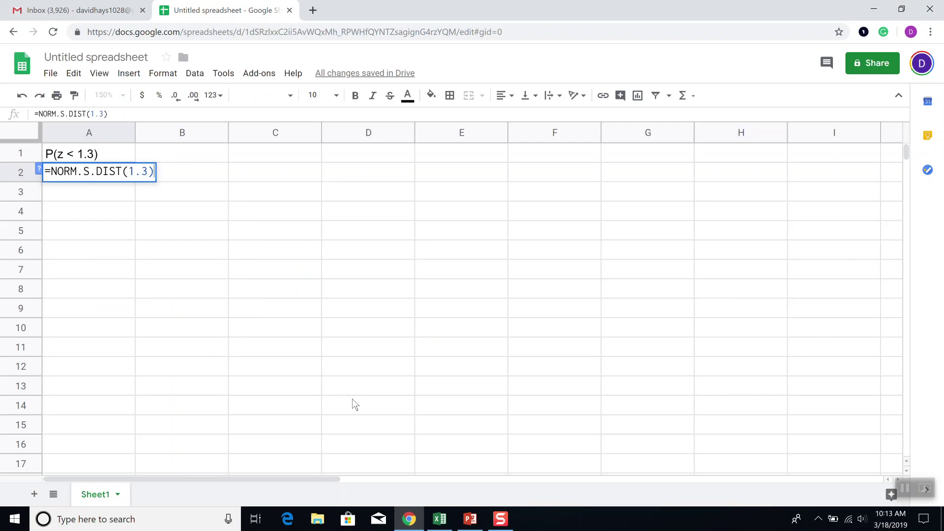
key("Return")
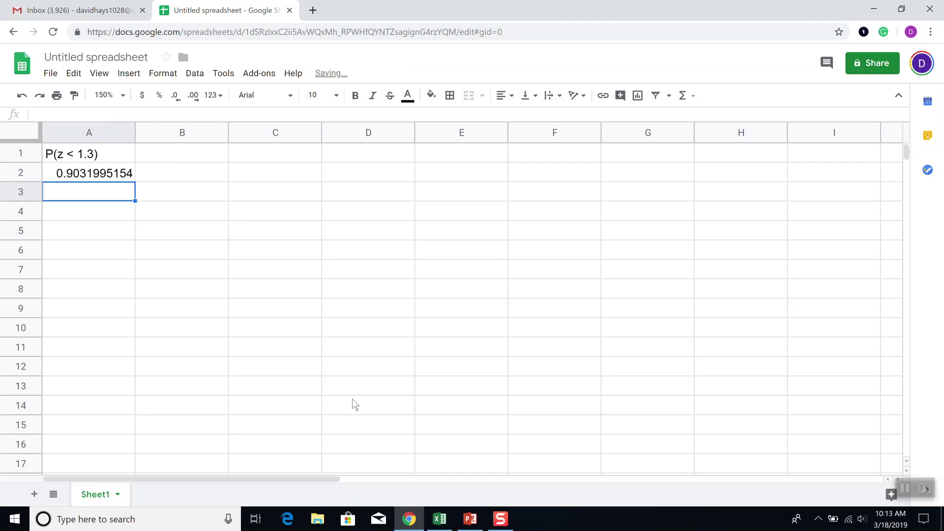
key("Down")
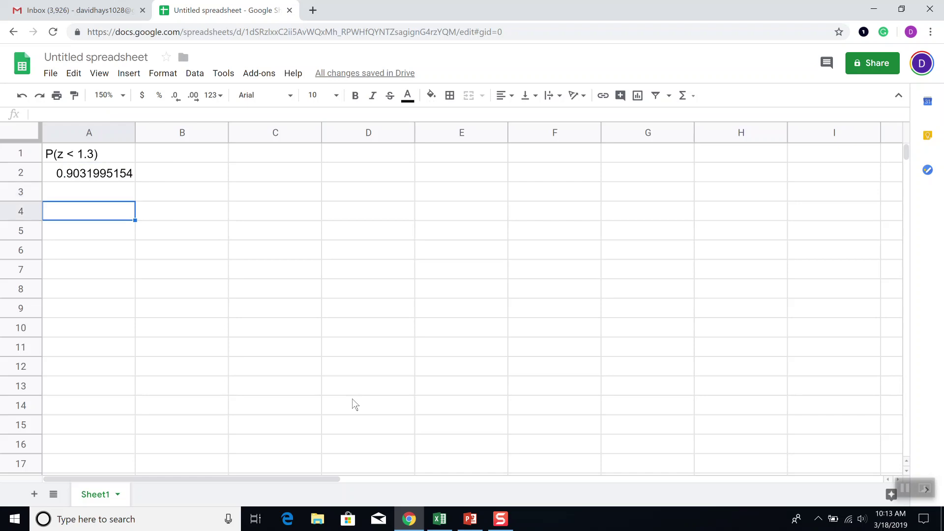
- Highlight the P(x > a) form on the formulas slide
key("alt+Tab")
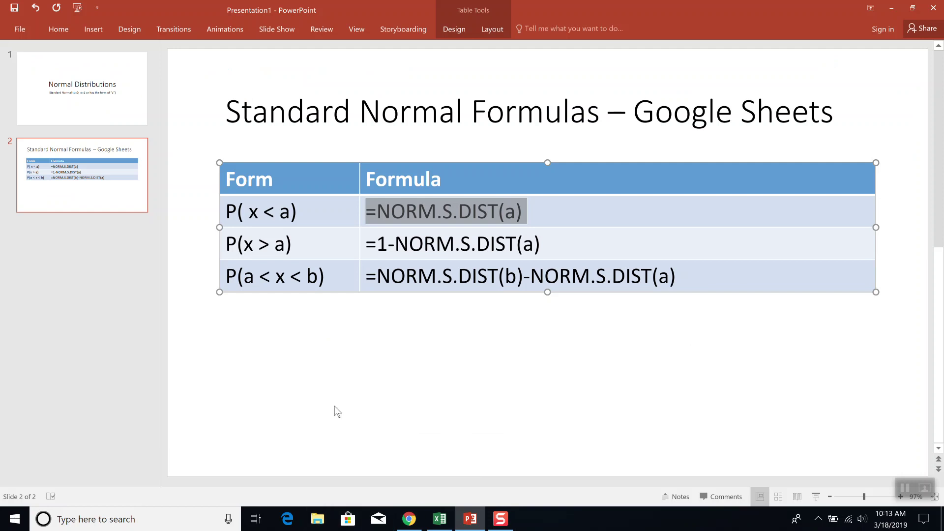
left_click(301, 244)
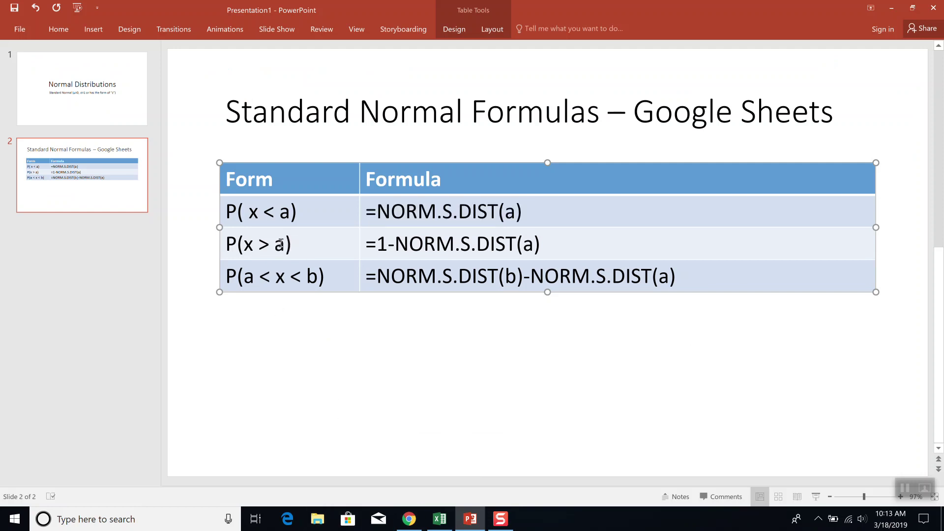
left_click_drag(296, 244, 226, 243)
- Enter the label 'P(z > 0.4)' in cell A4
key("alt+Tab")
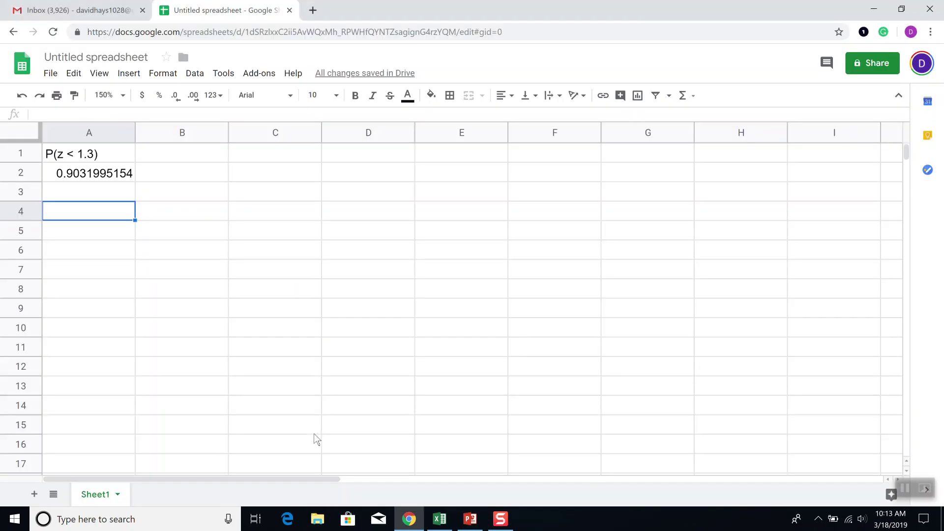
type("P(")
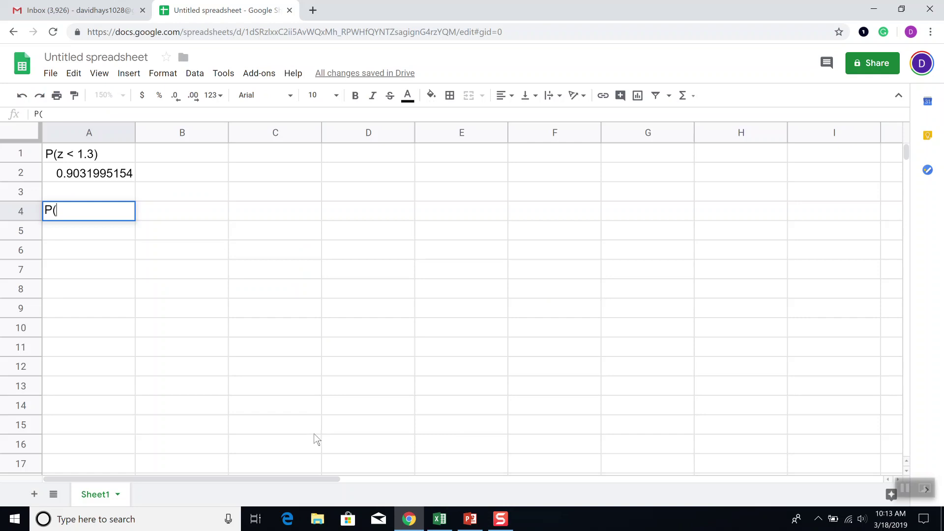
type("x")
key("BackSpace")
type("z > 0.5")
key("BackSpace")
type("4)")
key("Return")
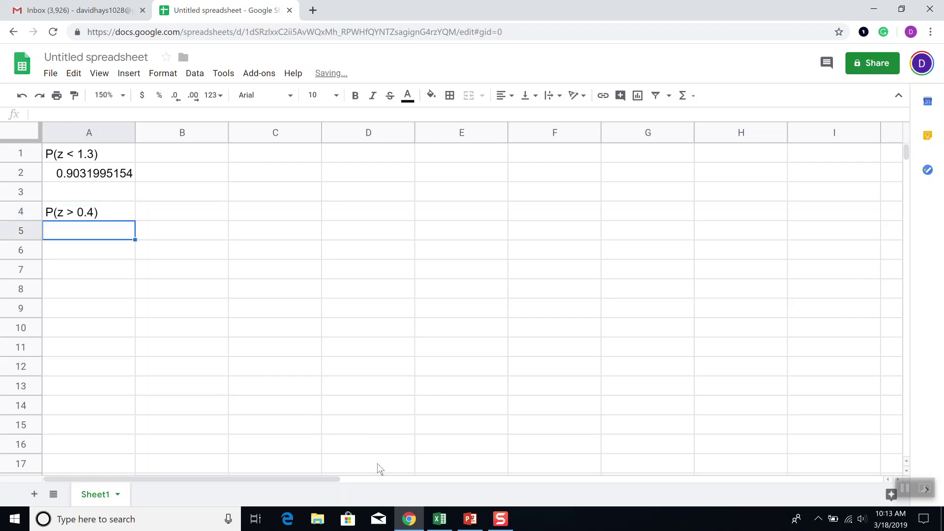
left_click(470, 518)
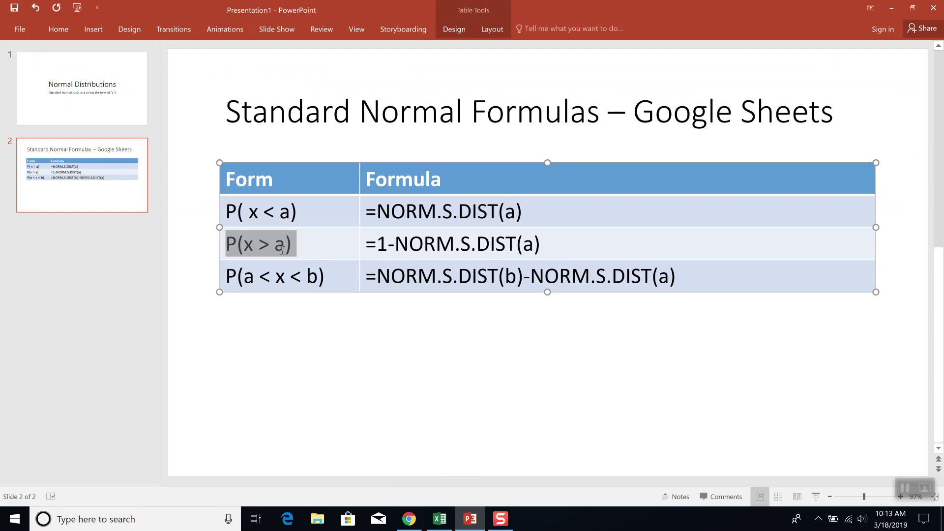
- Add the note 'so a = 0.4' in A5 and highlight =1-NORM.S.DIST(a) on the slide
key("alt+Tab")
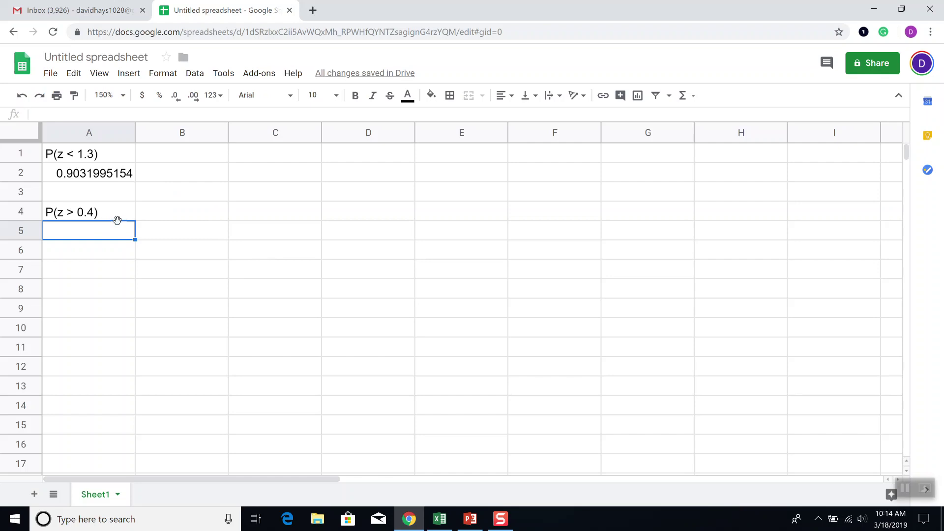
type("so a = 0.")
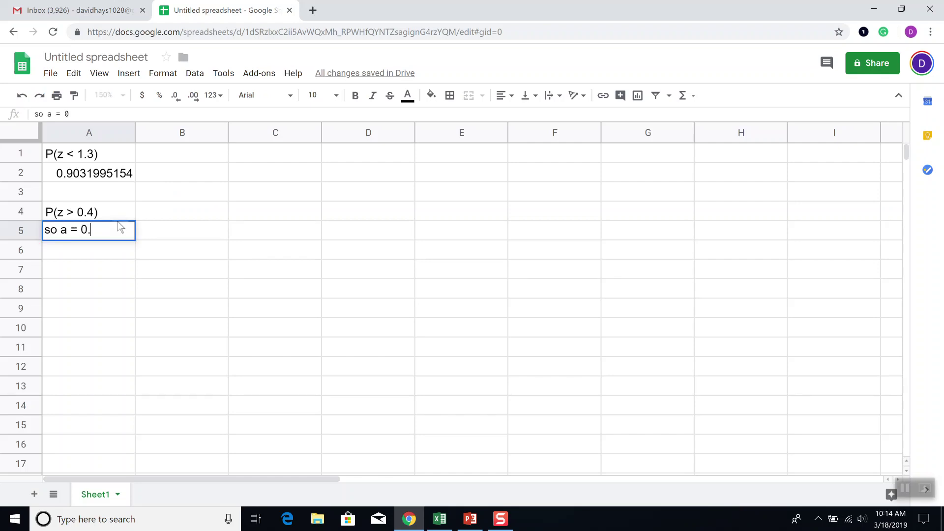
type("4")
key("Return")
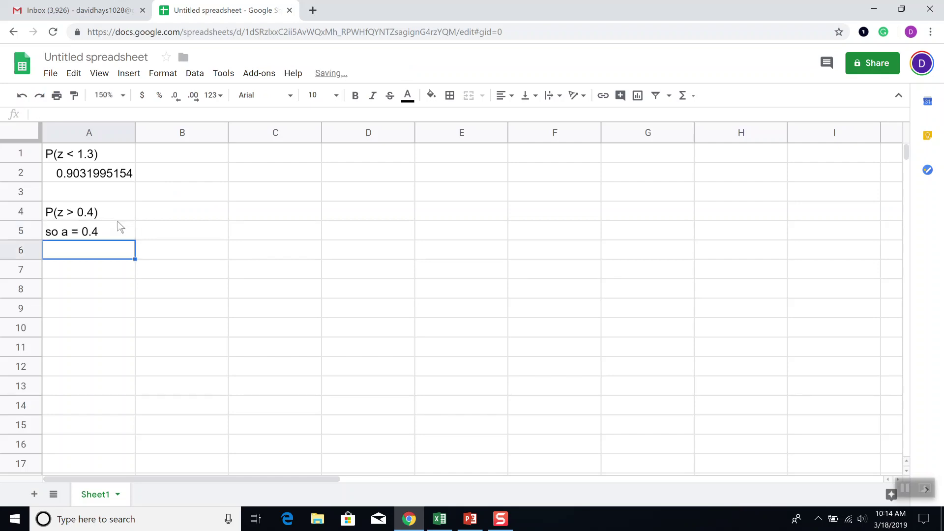
key("alt+Tab")
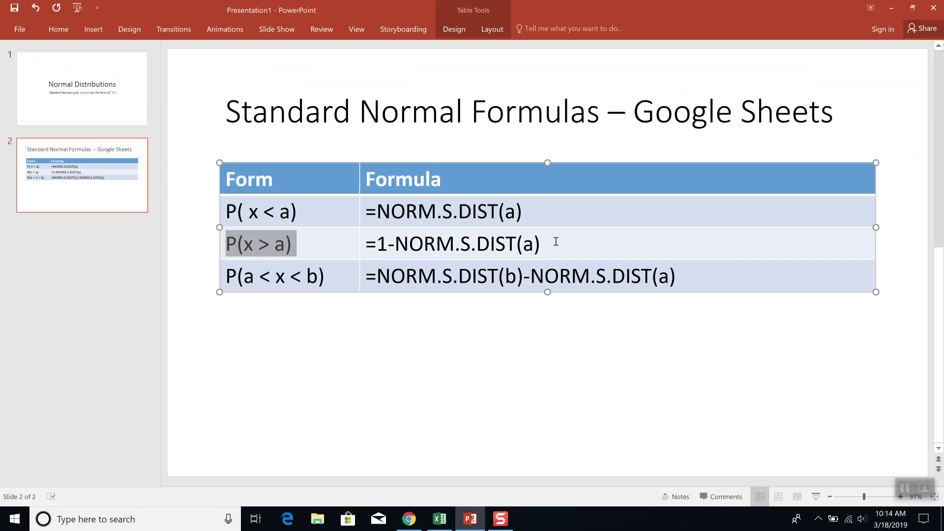
left_click_drag(556, 241, 366, 242)
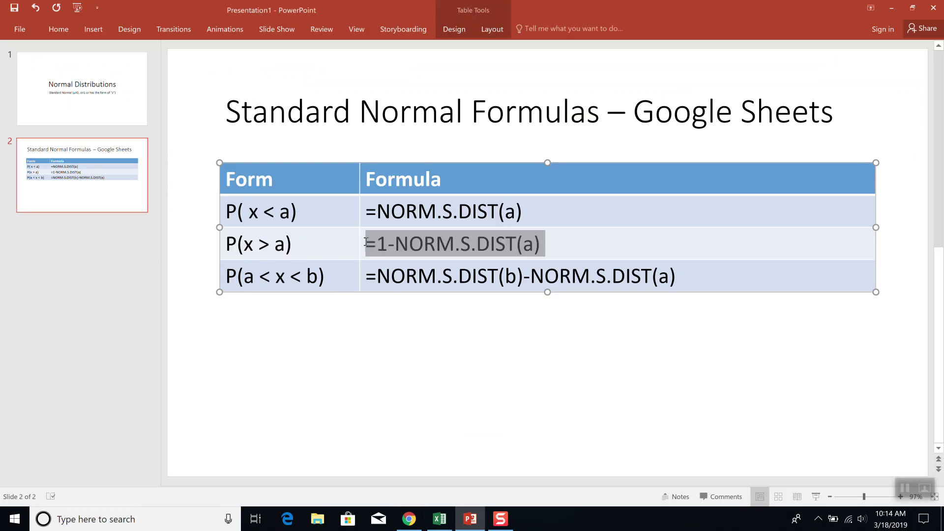
- Enter =1-NORM.S.DIST(0.4) in A6, giving 0.3445782584, then select A8
key("alt+Tab")
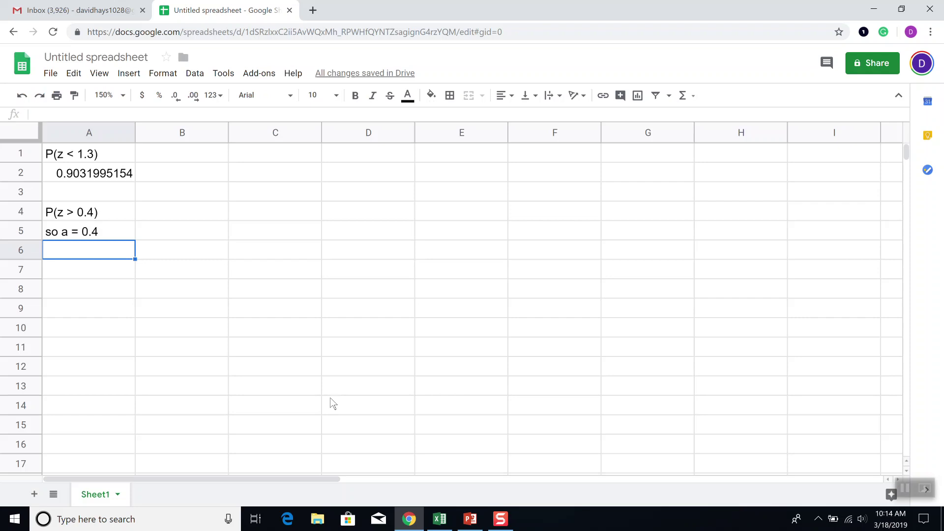
type("=1-")
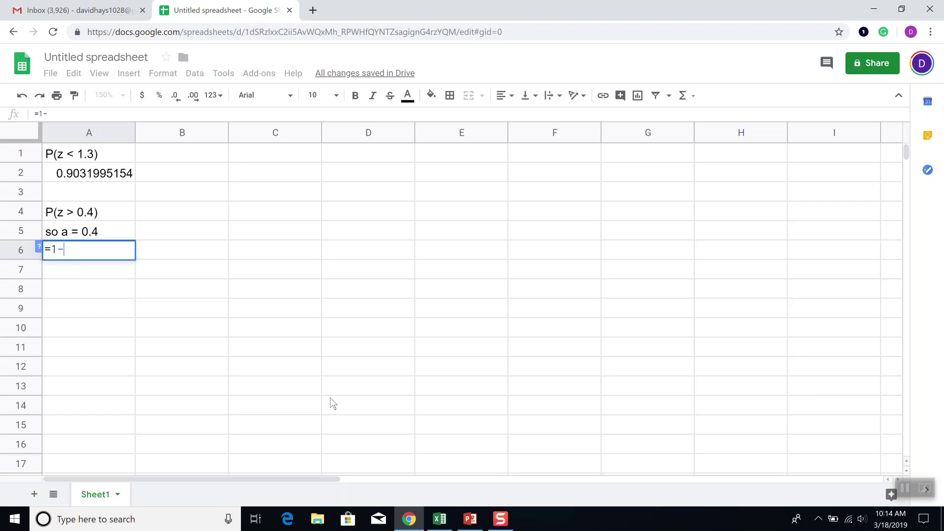
type("NORM")
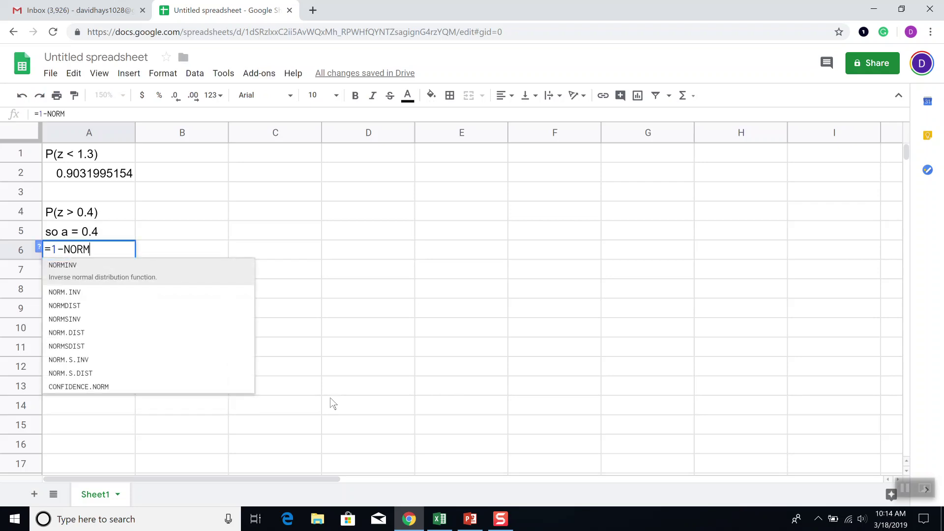
type(".S.DIST")
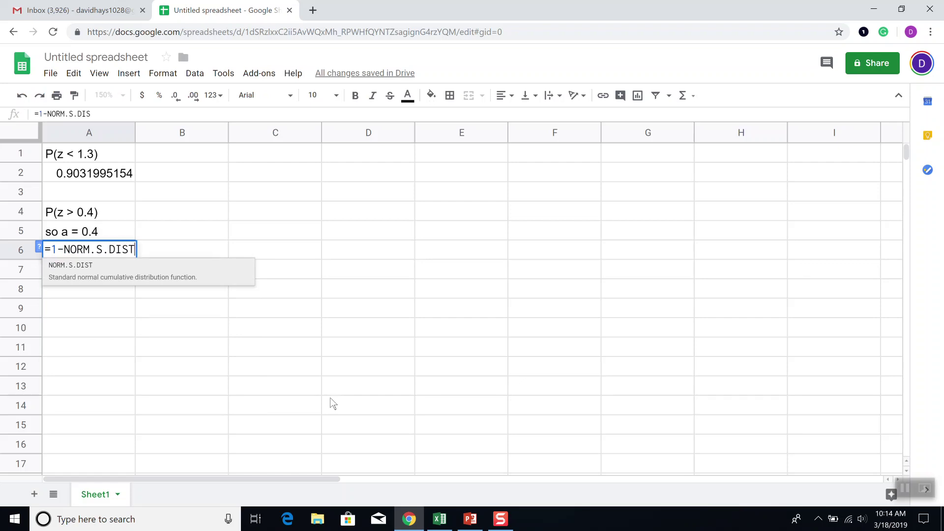
type("(")
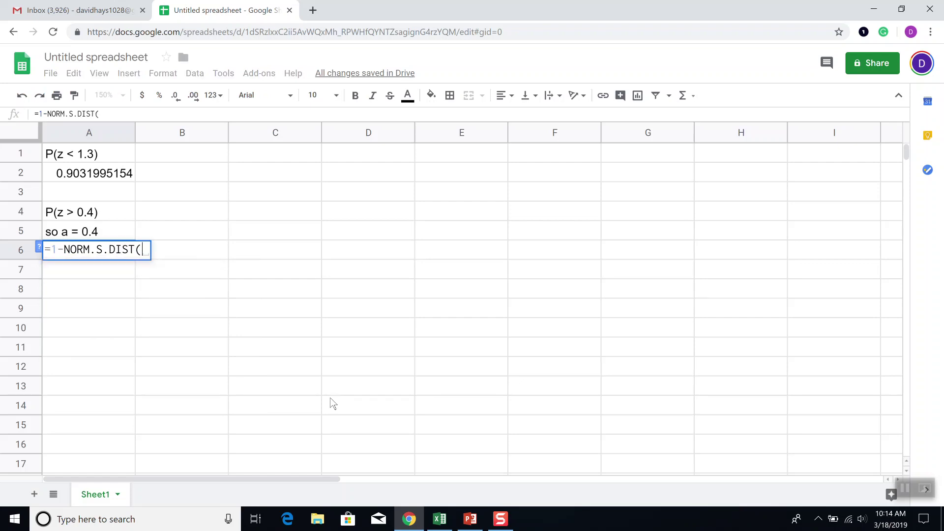
key("alt+Tab")
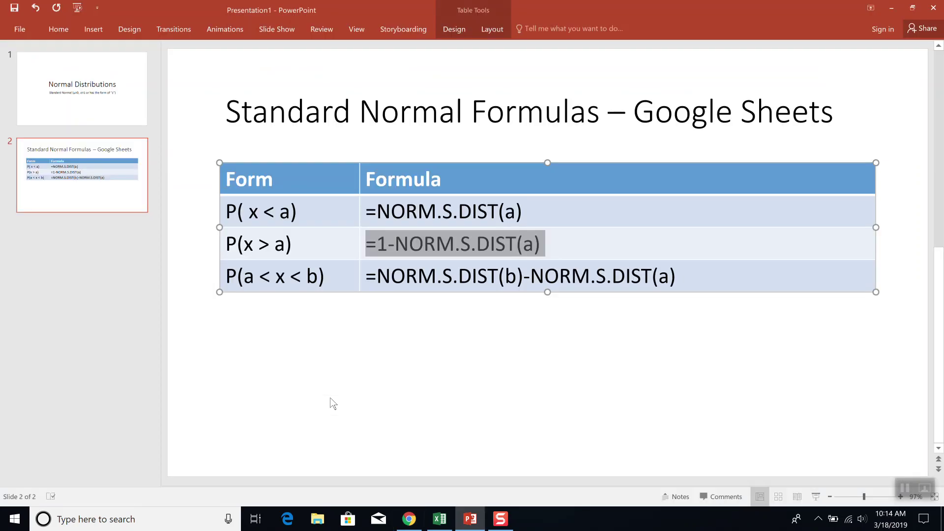
key("alt+Tab")
type("0.4)")
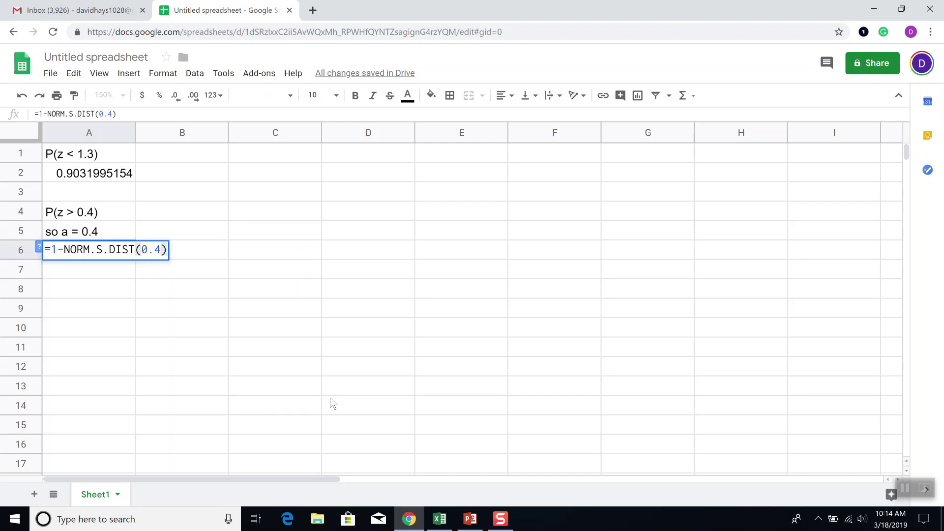
key("Return")
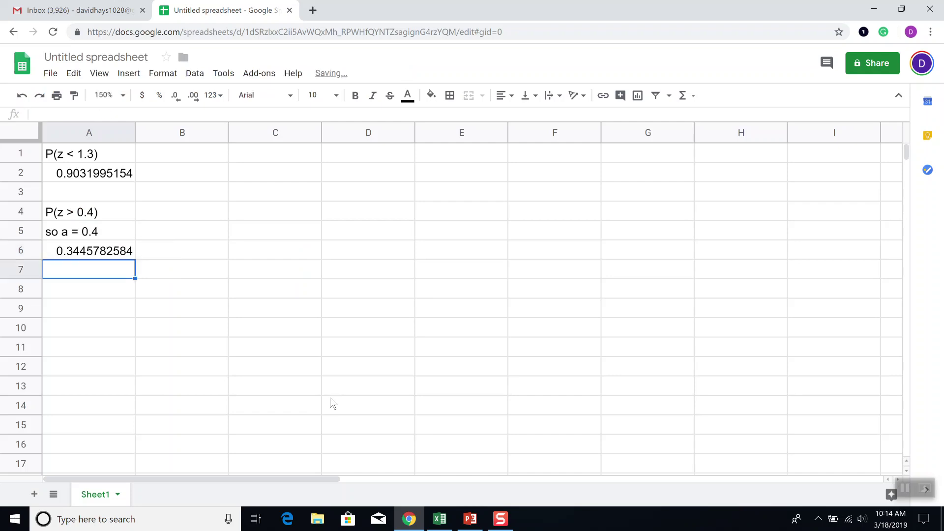
left_click(104, 170)
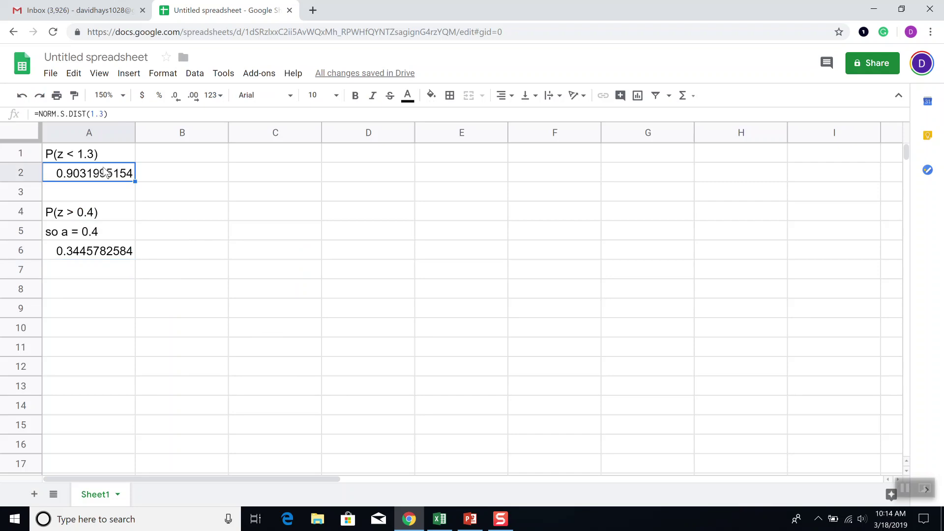
left_click(72, 295)
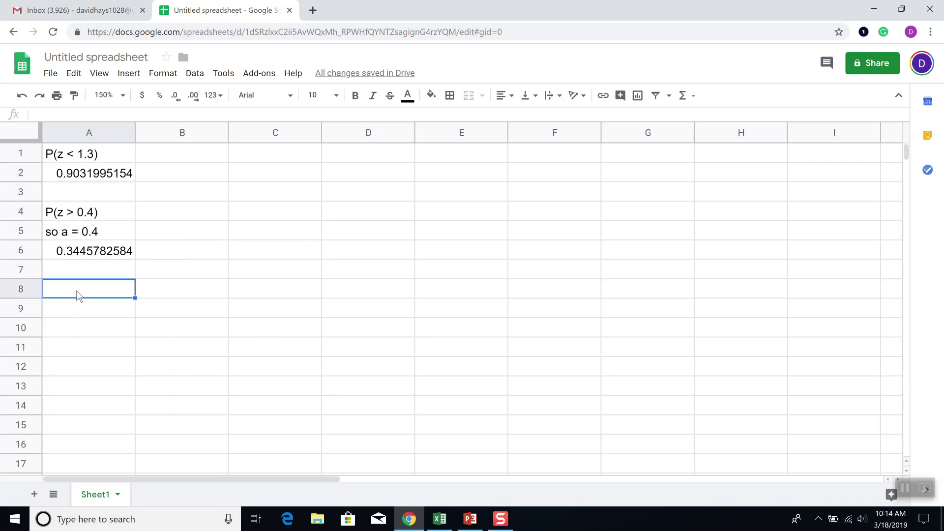
- Enter the label 'P(1 < x < 2)' in cell A8
type("P(")
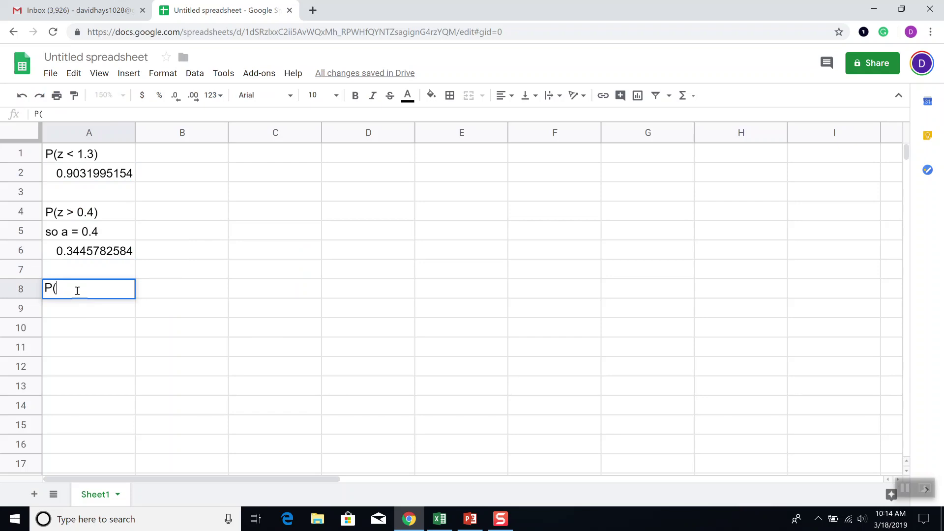
type("2 <")
key("BackSpace")
type("1 < x < 2)")
key("Return")
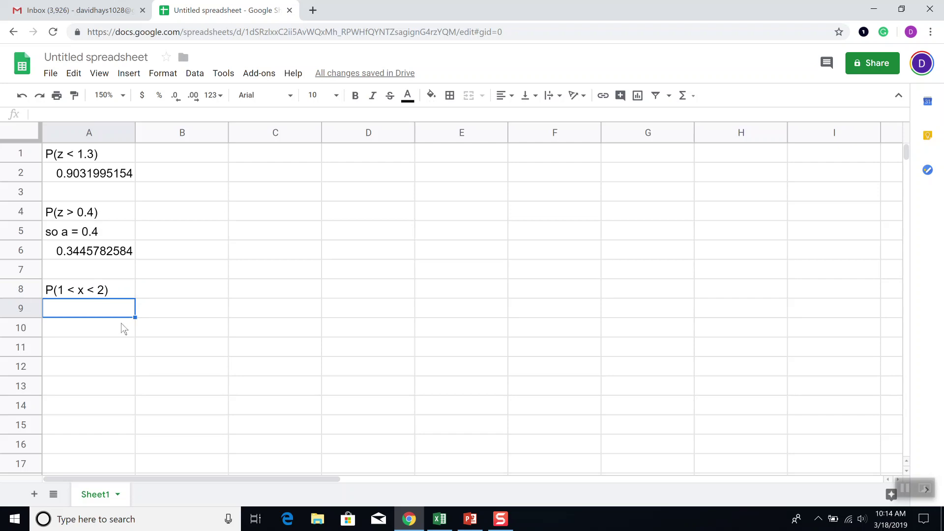
- Highlight the P(a < x < b) form on the slide and note 'so a = 1 and b = 2' in A9
key("alt+Tab")
left_click_drag(330, 279, 214, 285)
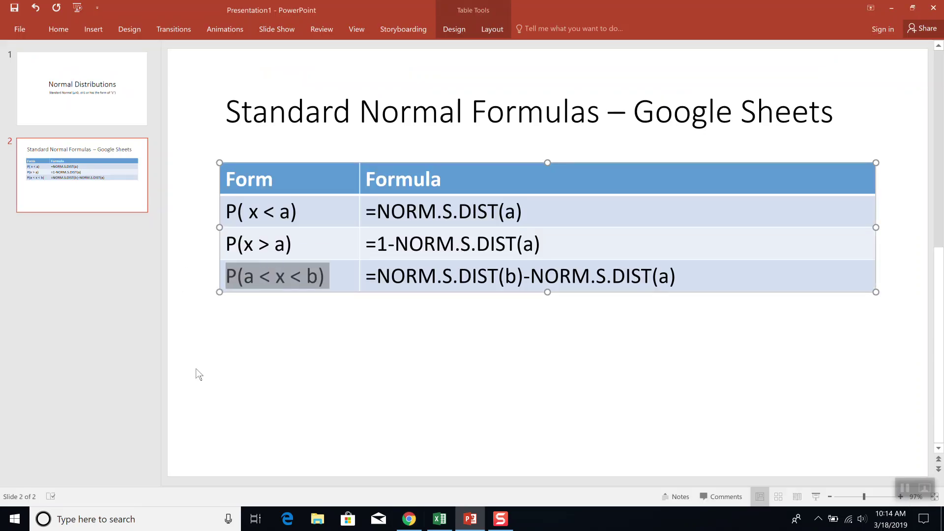
key("alt+Tab")
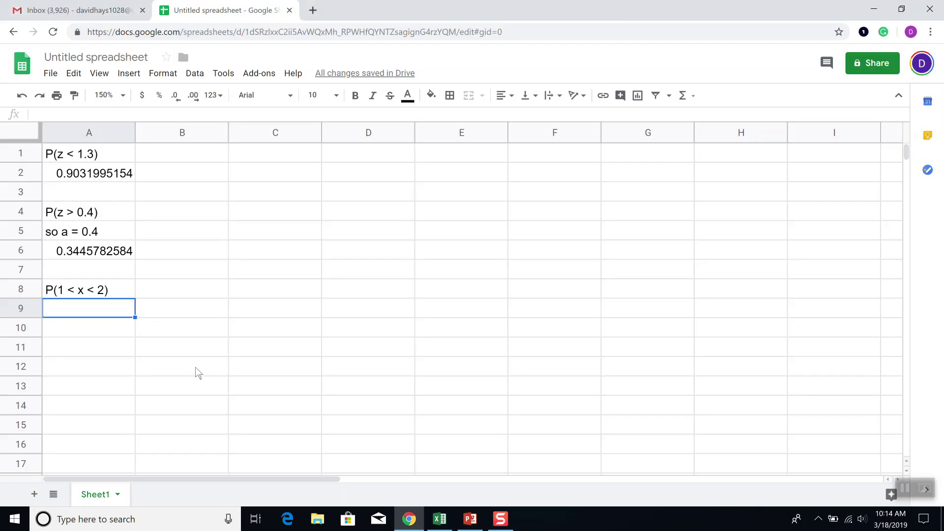
type("so a = 1 and b = 2")
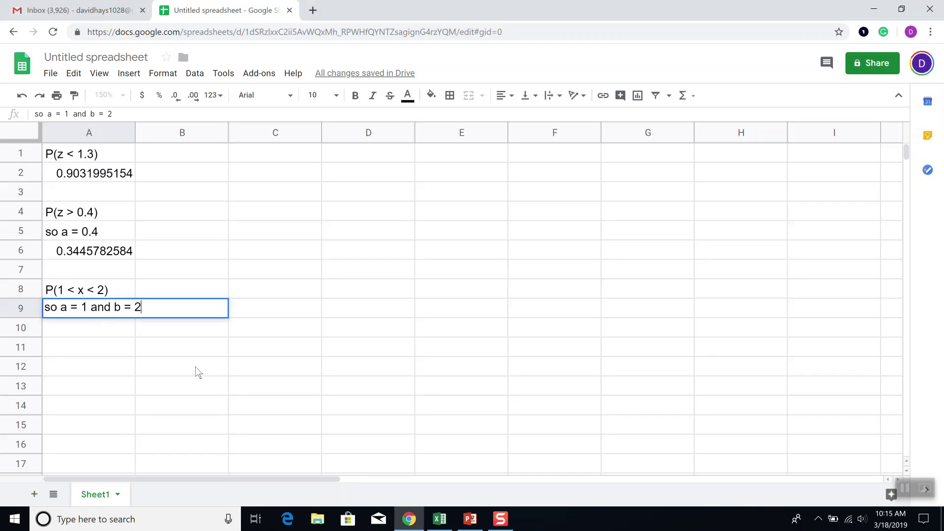
key("Return")
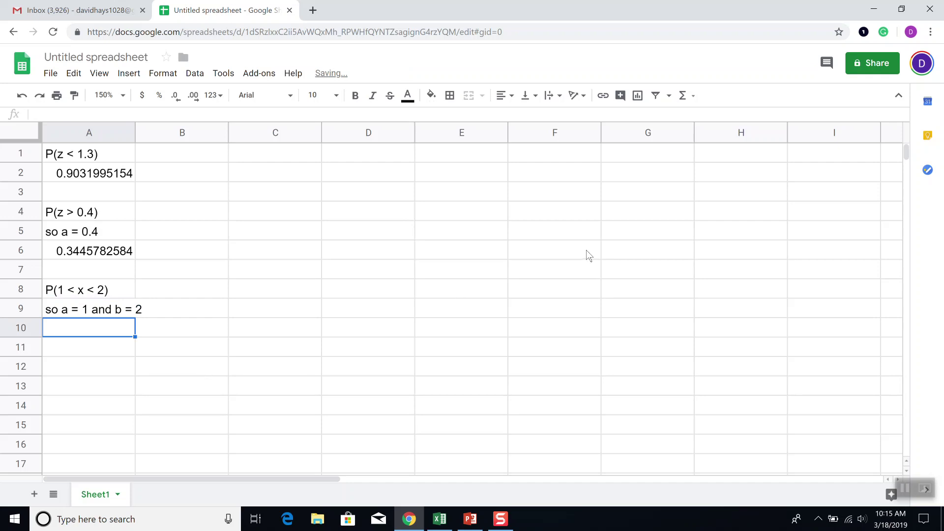
- Highlight the =NORM.S.DIST(b)-NORM.S.DIST(a) formula on the slide
key("alt+Tab")
left_click(688, 275)
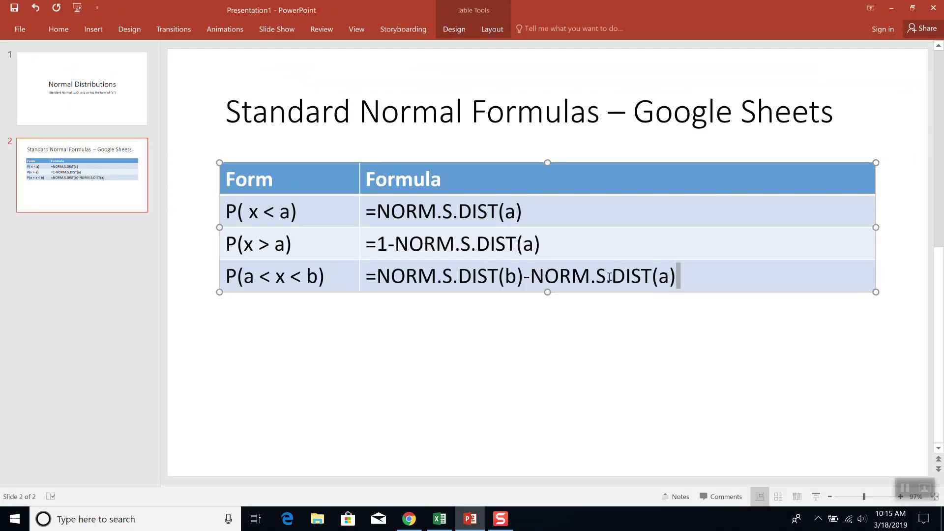
left_click_drag(610, 277, 370, 279)
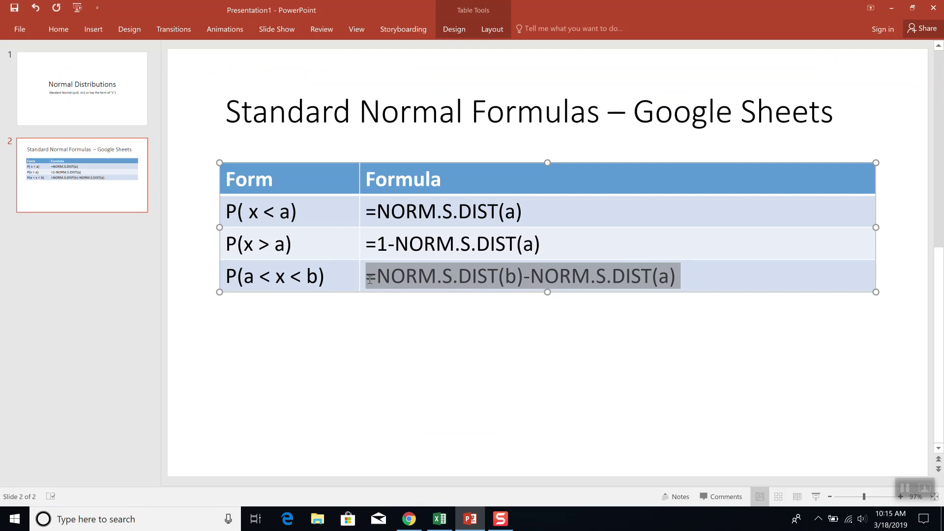
key("alt+Tab")
- Type =NORM.S.DIST(2)-NORM.S.DIST(1) into A10, comparing it against the slide
type("=NOMR")
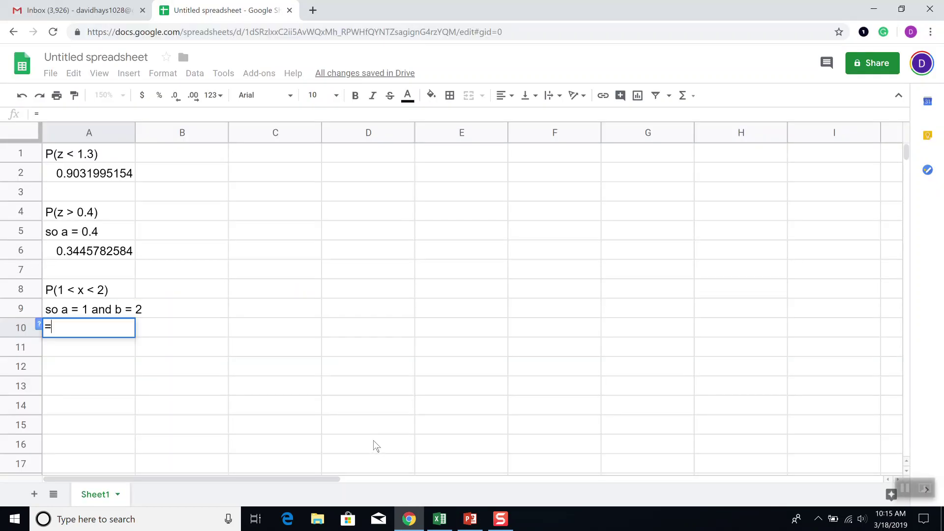
key("BackSpace")
key("BackSpace")
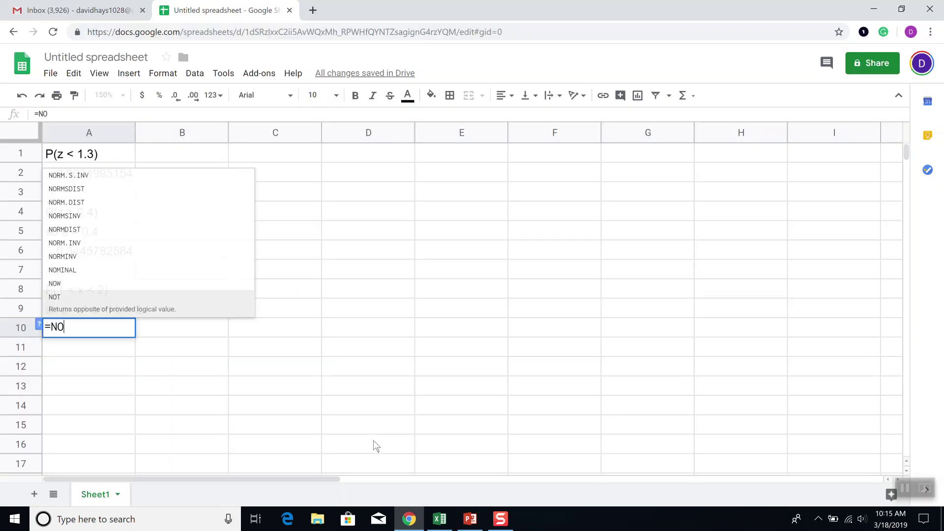
type("RM.S.DIST(")
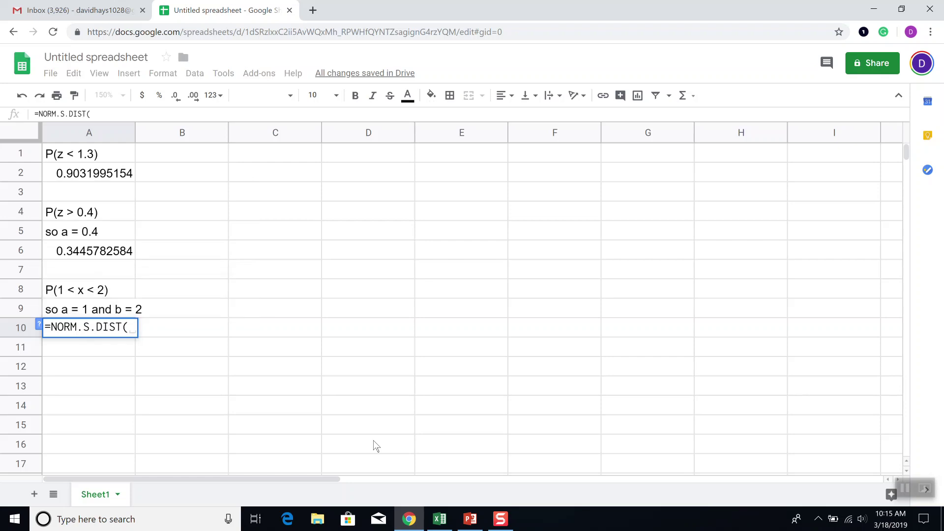
key("alt+Tab")
key("alt+Tab")
type("2)-N")
type("ORM.S.")
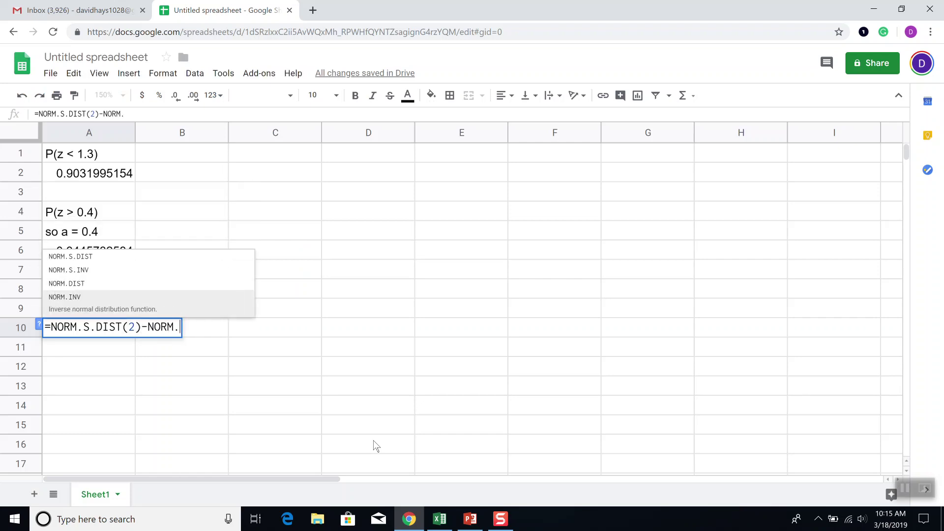
type("DIST(")
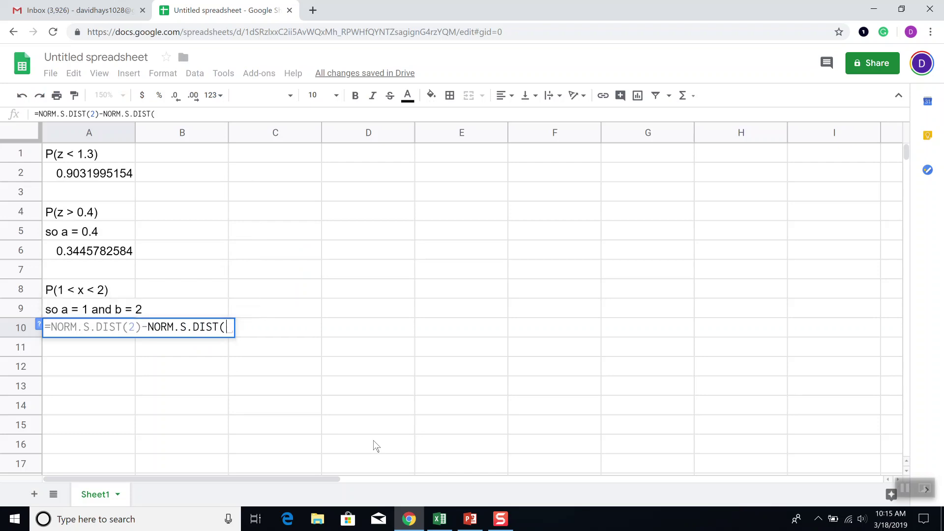
key("alt+Tab")
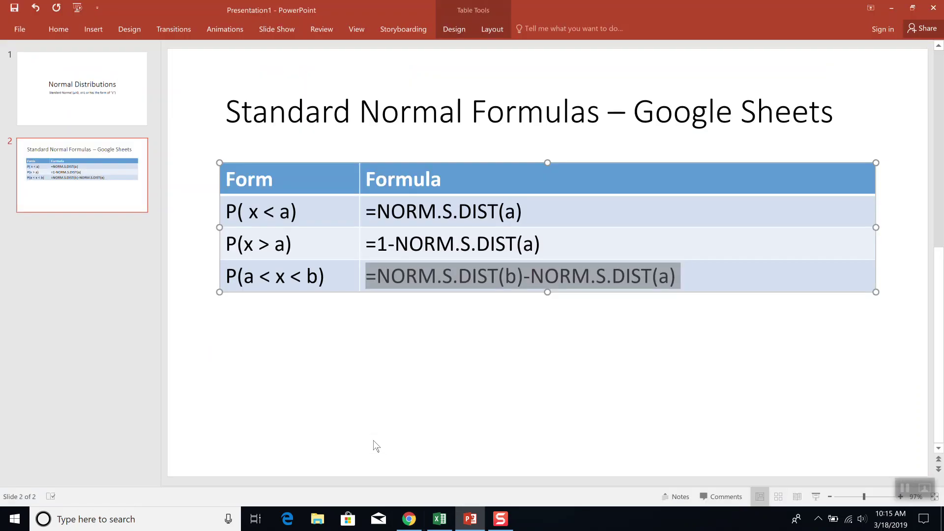
key("alt+Tab")
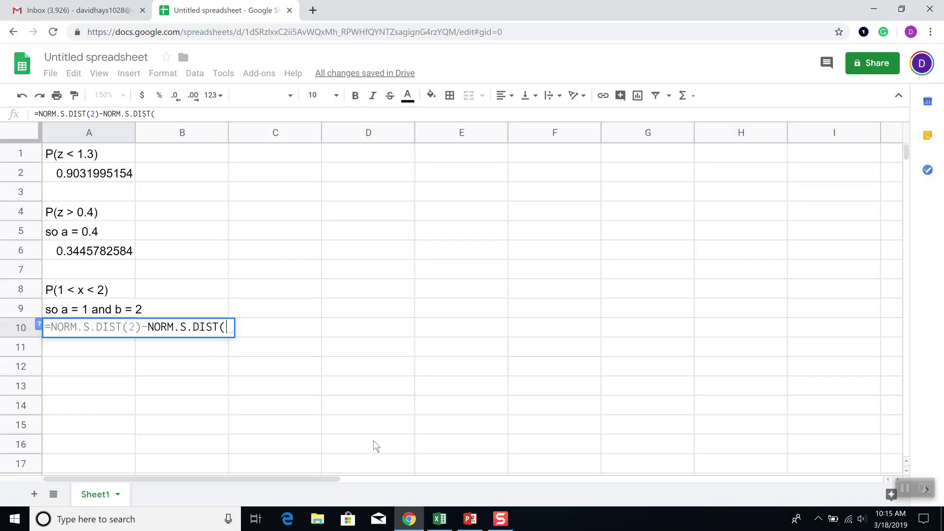
type("1)")
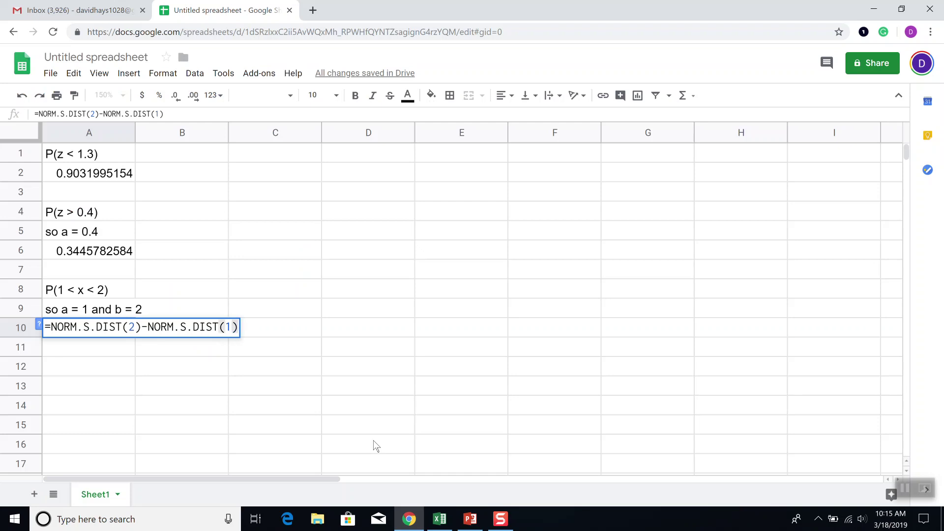
key("alt+Tab")
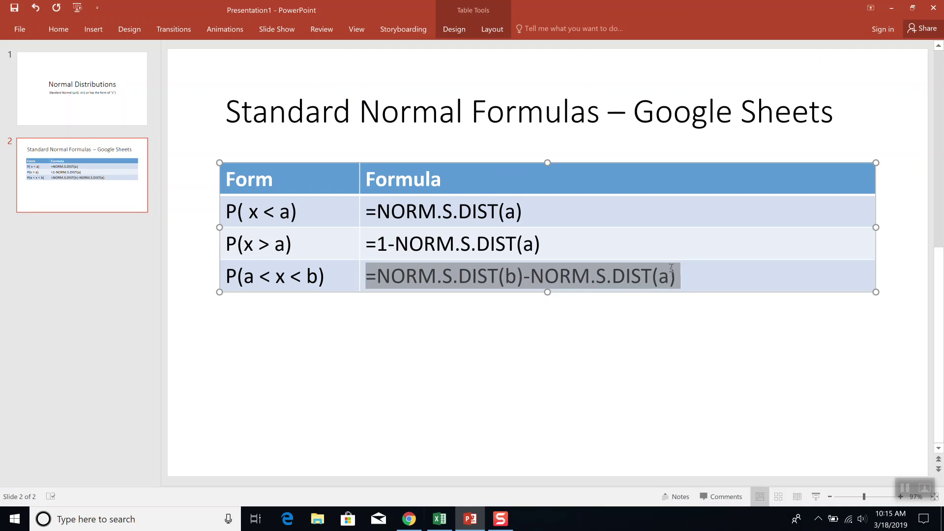
key("alt+Tab")
- Commit the A10 formula so it returns 0.135905122
key("Return")
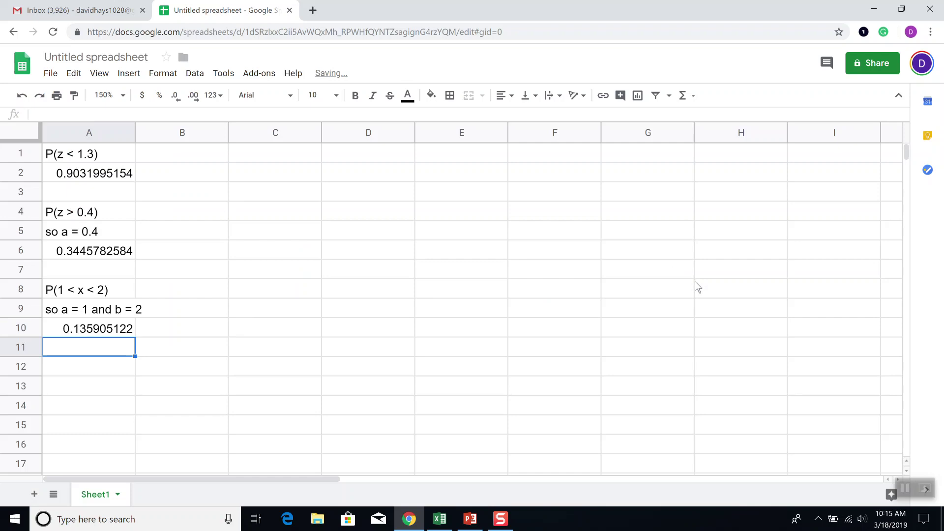